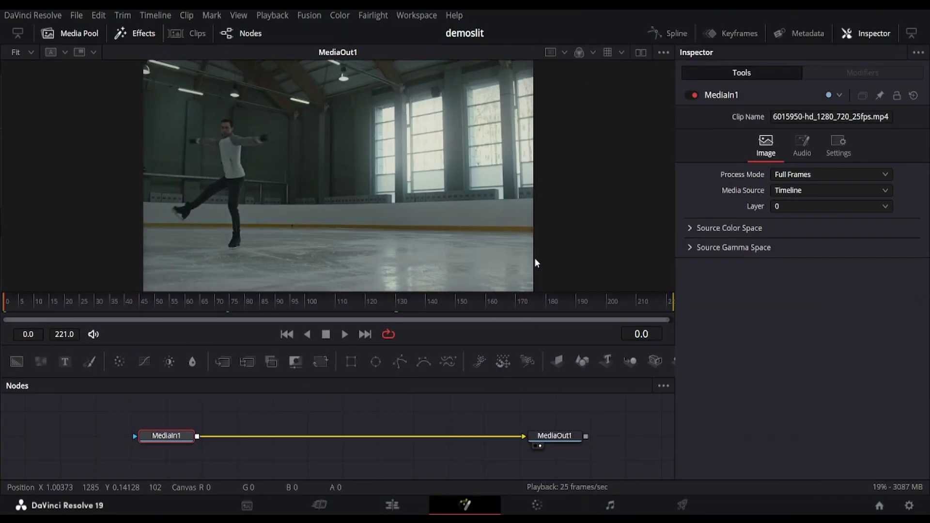
Preview the skater clip and return to its first frame.
key("space")
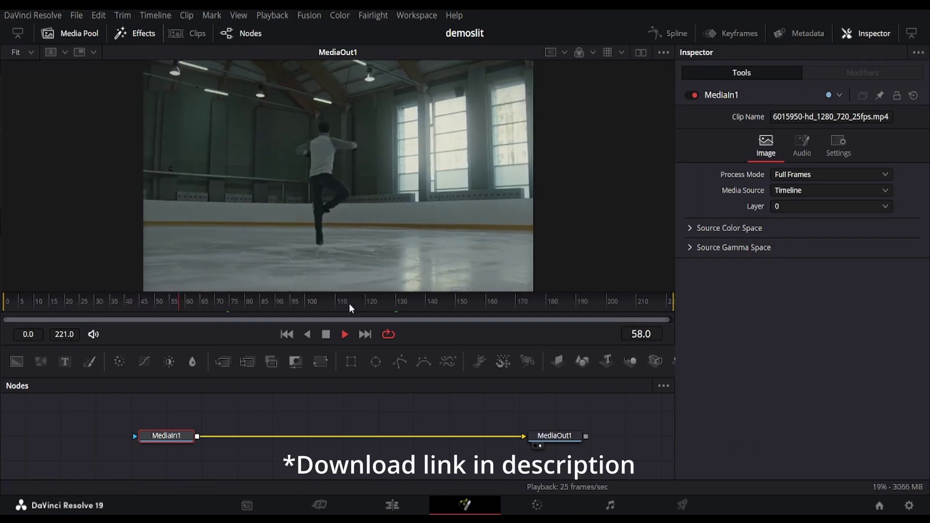
key("space")
left_click(286, 334)
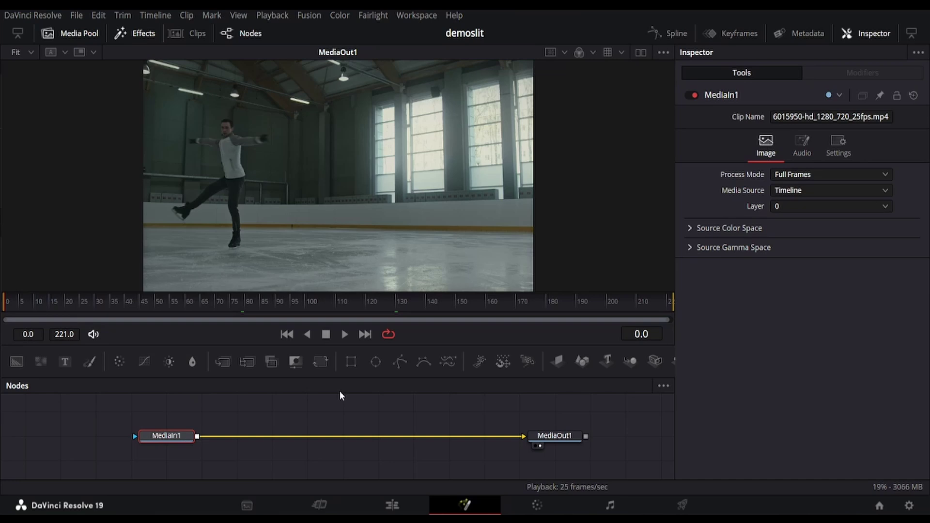
Add a SuperSlitScan node above Merge1, feed MediaIn1 into it, and play the composite.
key("shift+space")
type("slitsu")
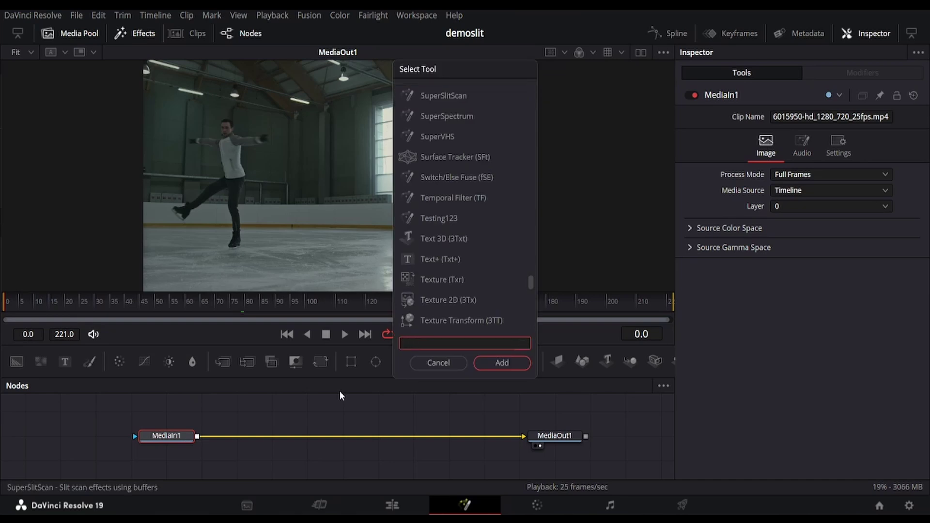
type("perslit")
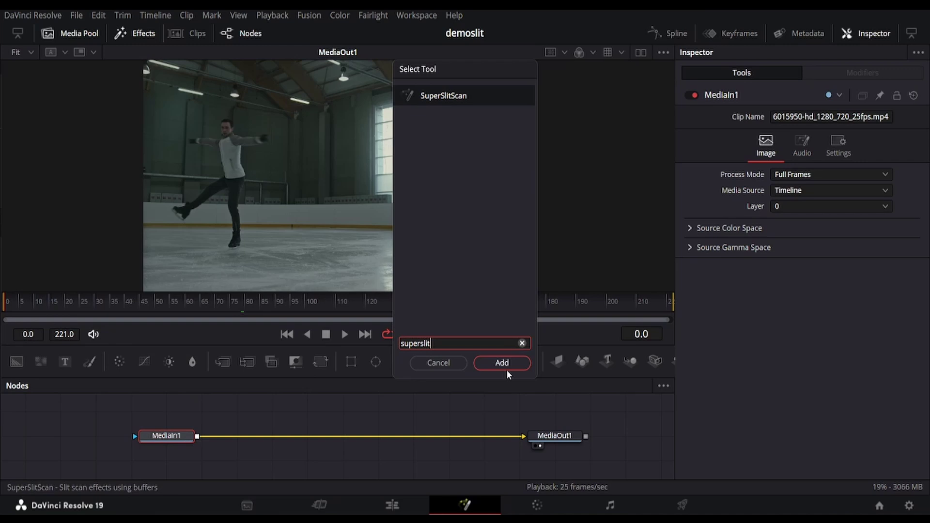
left_click(508, 366)
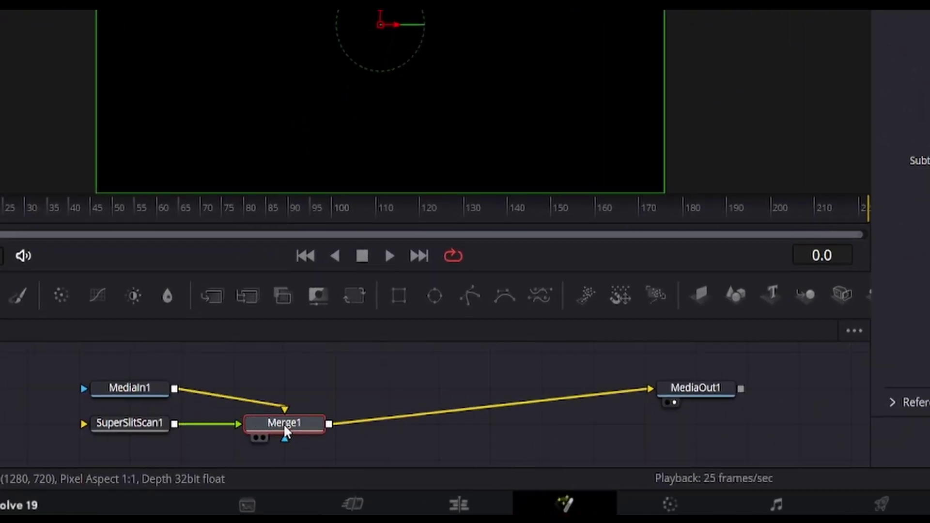
left_click_drag(138, 426, 298, 351)
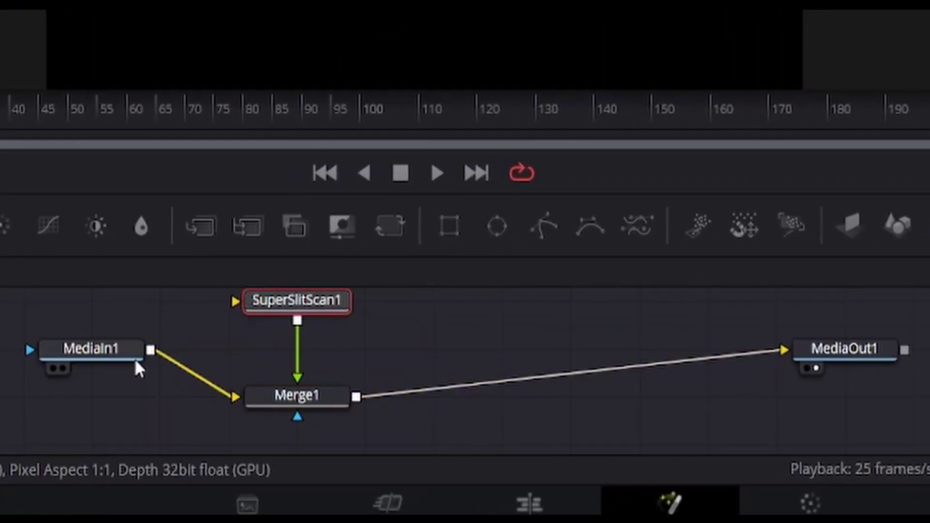
left_click_drag(158, 349, 242, 300)
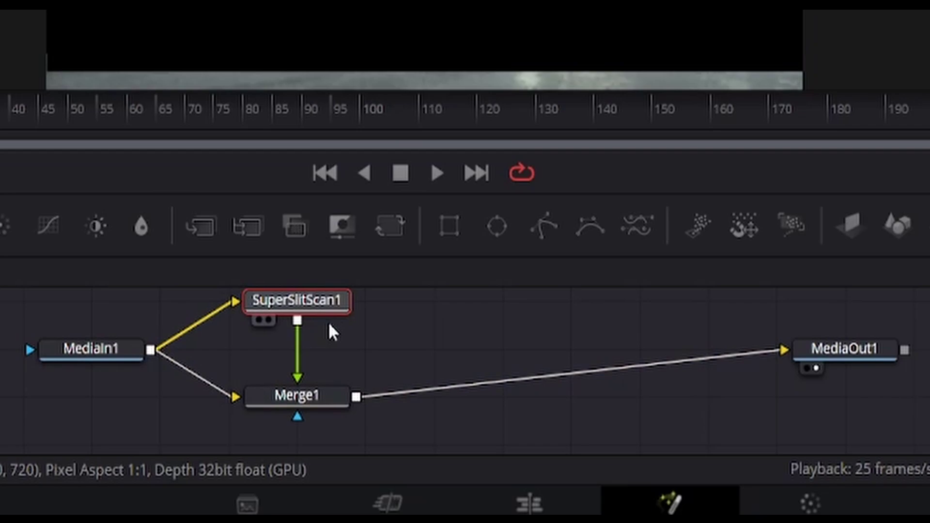
key("space")
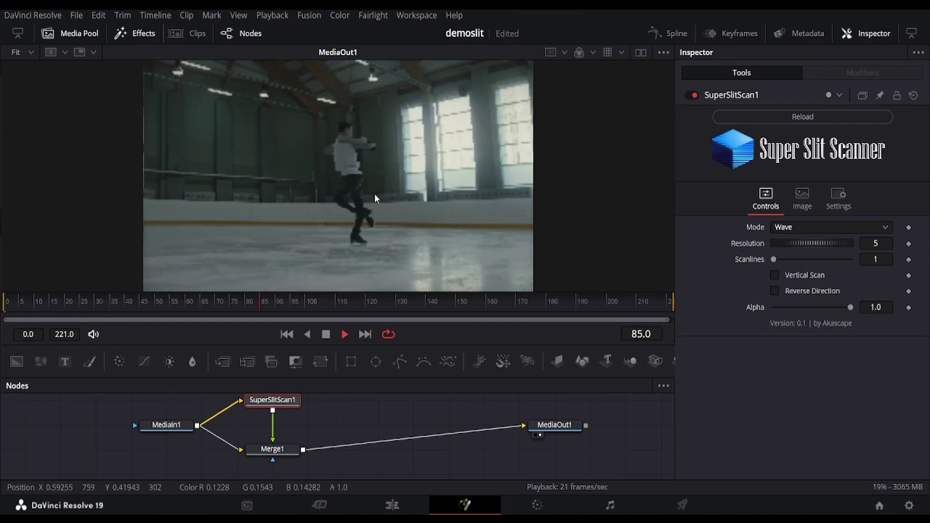
scroll(369, 192, "up", 3)
scroll(377, 206, "down", 2)
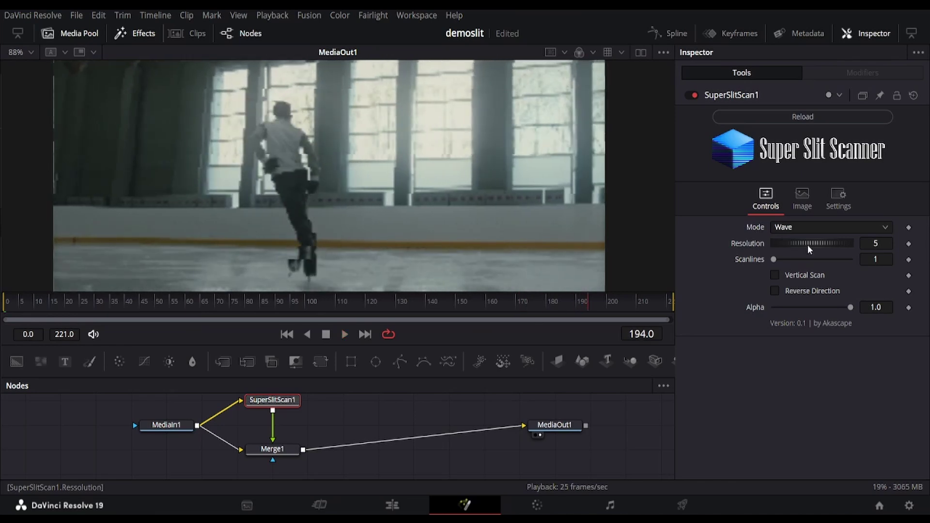
left_click_drag(784, 243, 816, 243)
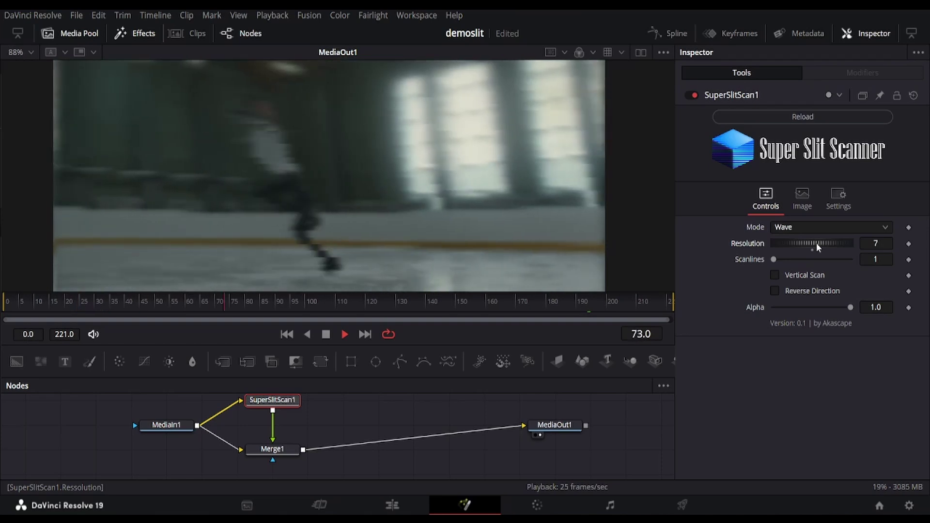
left_click_drag(816, 242, 763, 237)
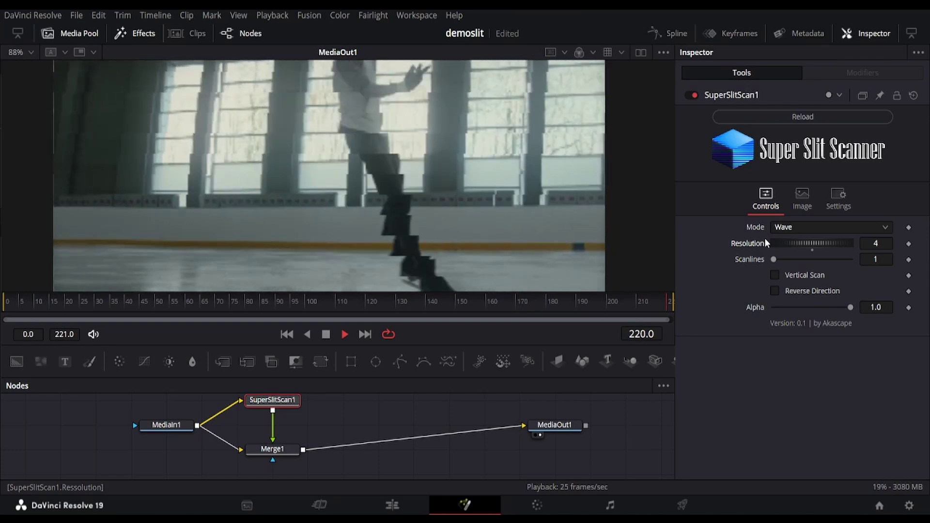
left_click_drag(765, 241, 856, 263)
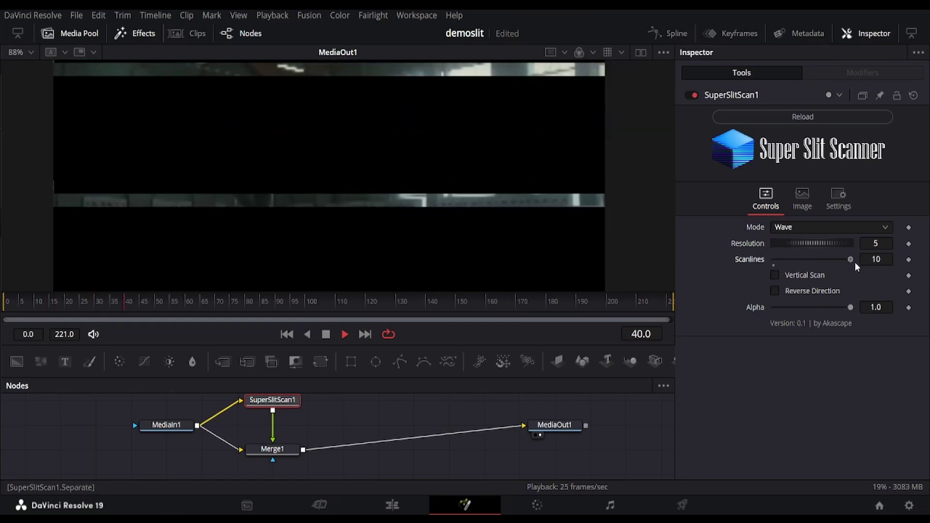
left_click_drag(792, 247, 842, 246)
scroll(572, 220, "down", 2)
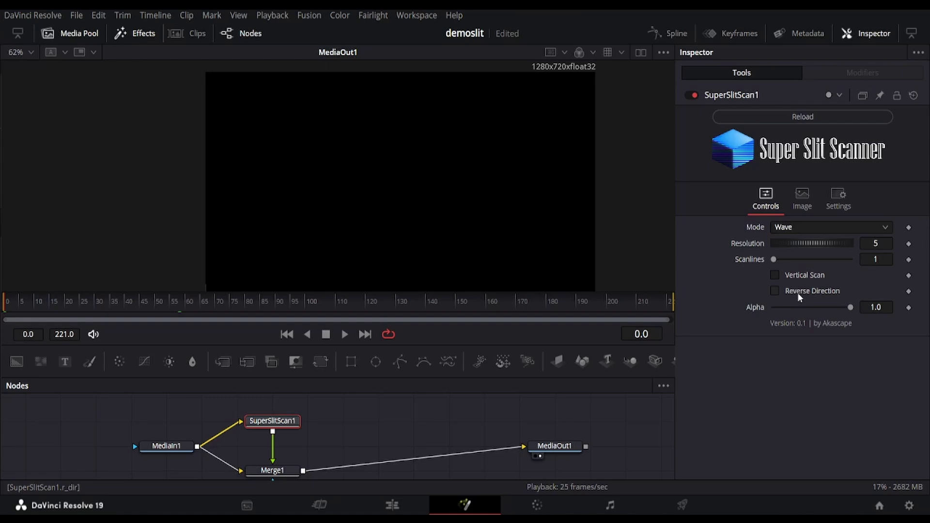
Turn on Reverse Direction and Vertical Scan for the Wave slit-scan, reloading and replaying the effect.
left_click(798, 291)
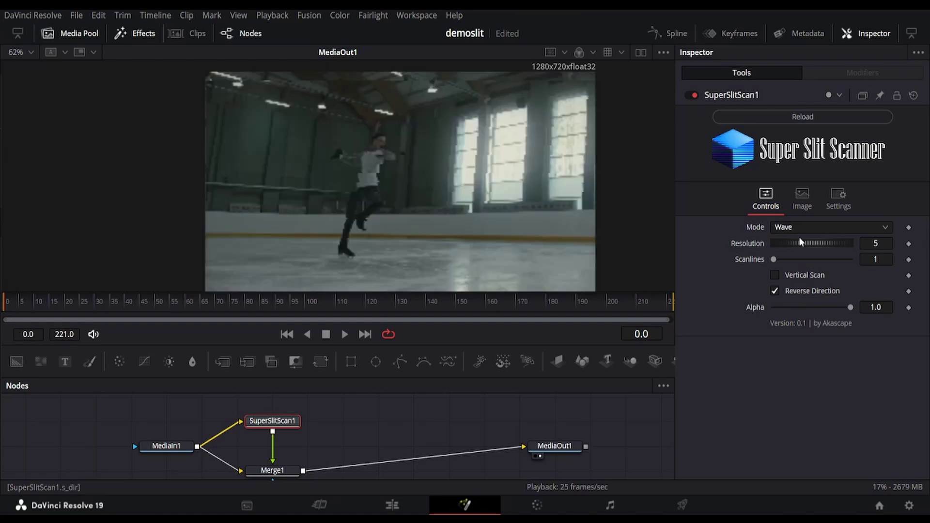
left_click(802, 275)
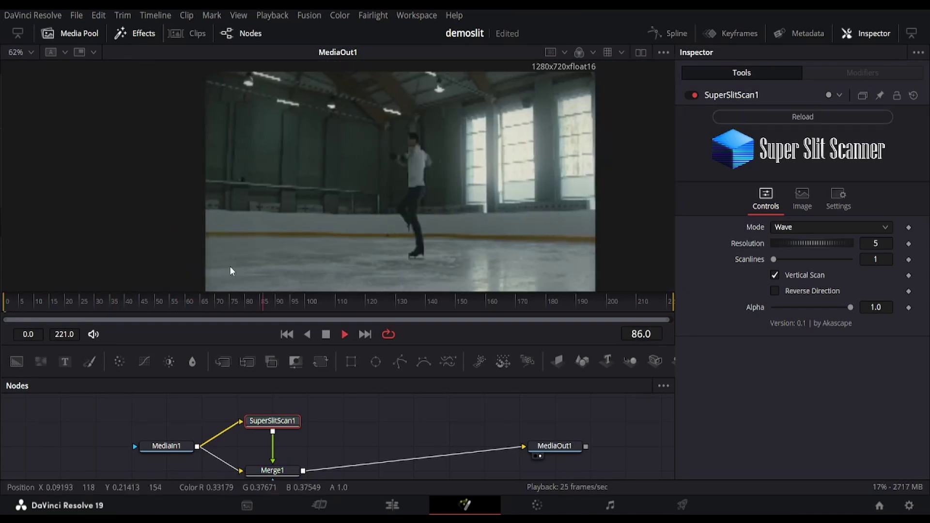
left_click(289, 339)
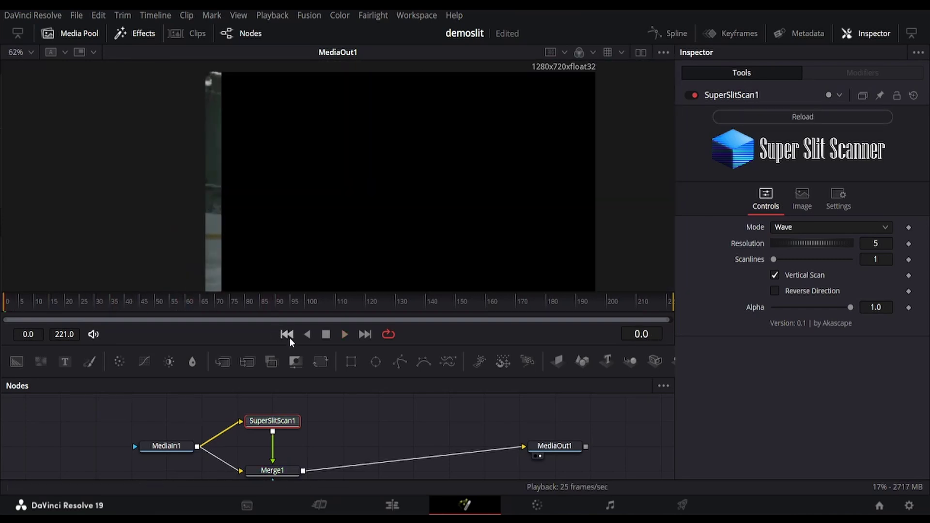
left_click(805, 275)
left_click(801, 292)
key("space")
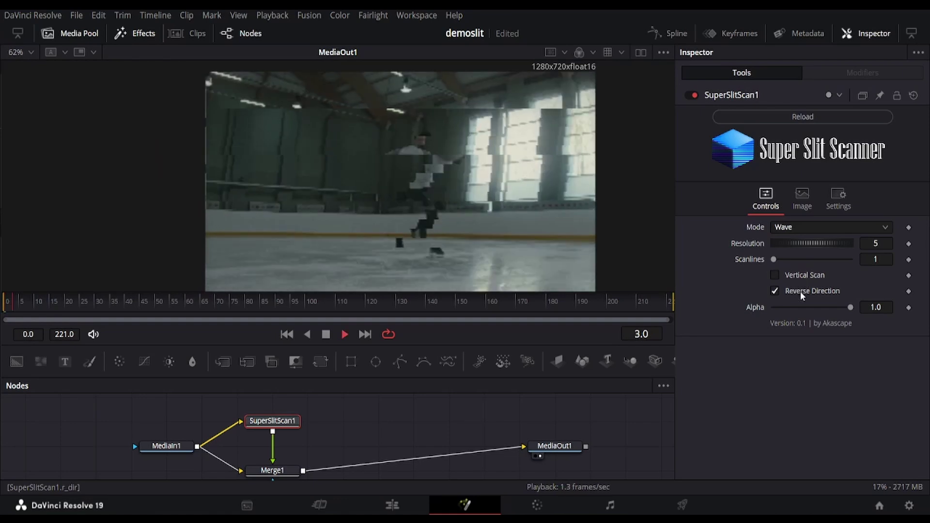
left_click(815, 120)
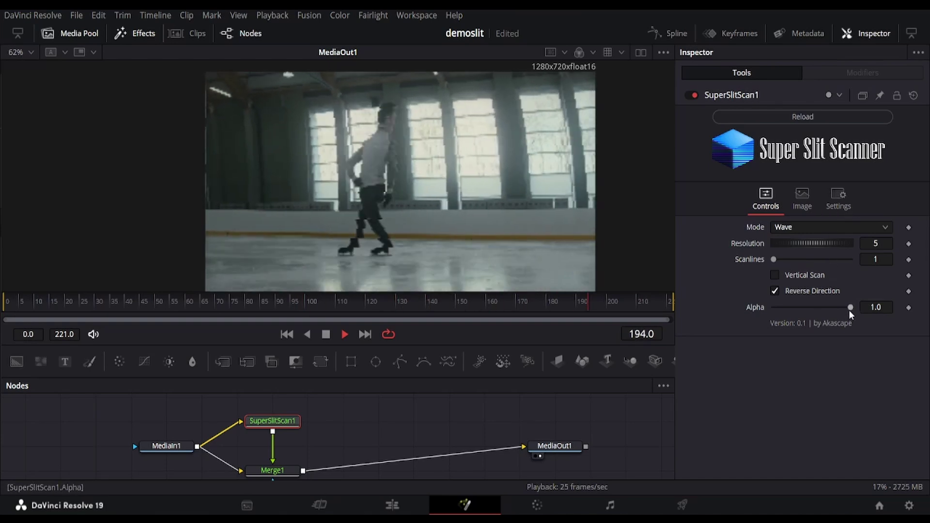
left_click(810, 275)
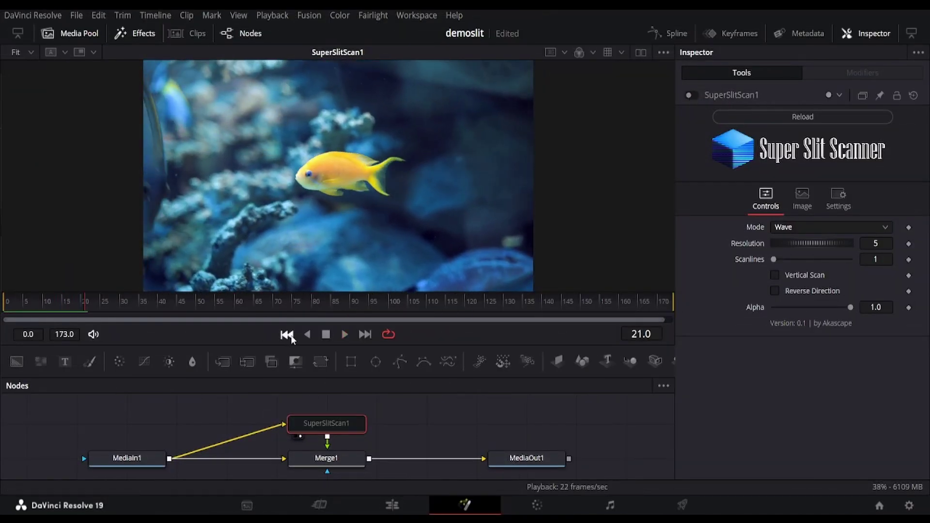
Enable SuperSlitScan1, play the fish clip from the start, and switch Mode to Stretch.
left_click(288, 335)
left_click(687, 95)
key("space")
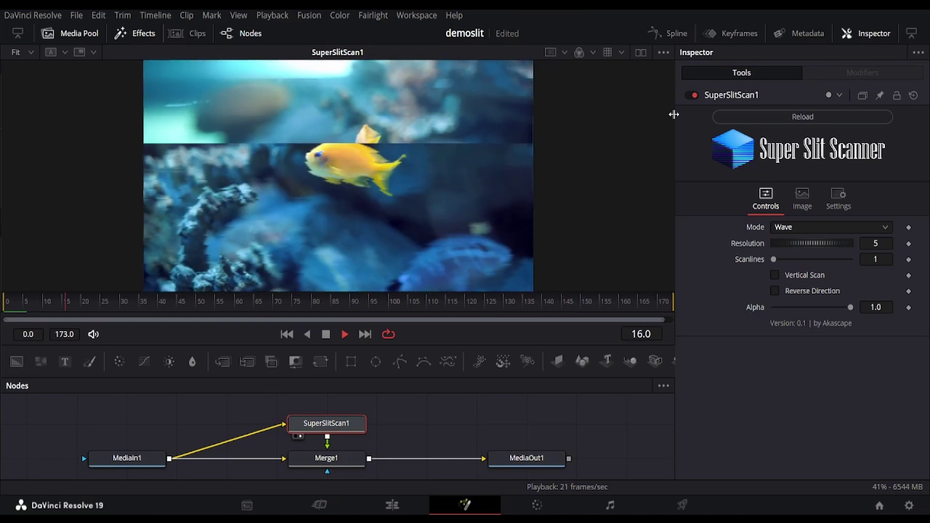
left_click(795, 227)
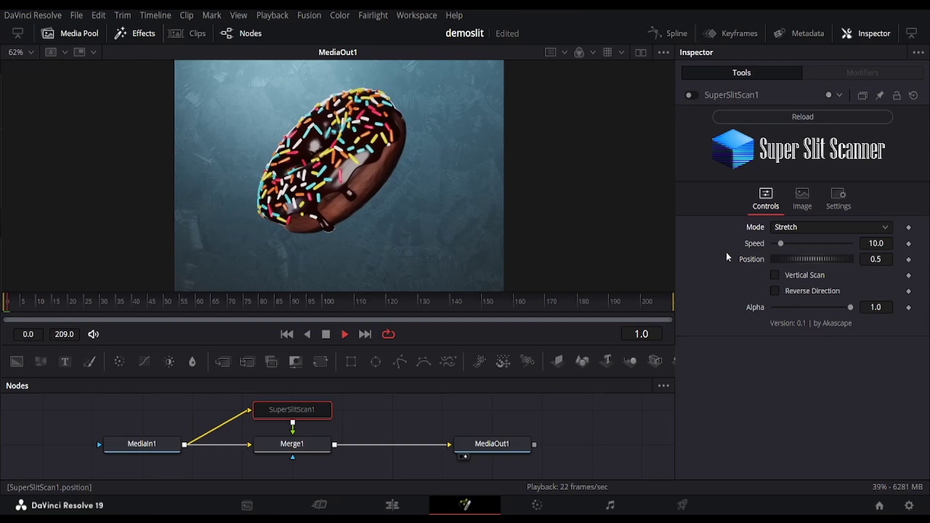
Enable and reload the slit-scan on the donut clip, playing it and comparing it off and on.
left_click(691, 96)
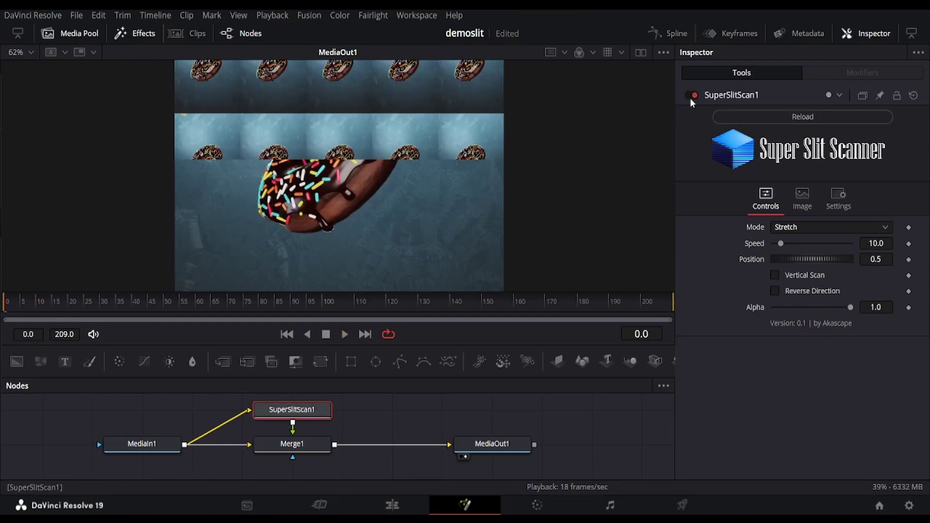
left_click(736, 121)
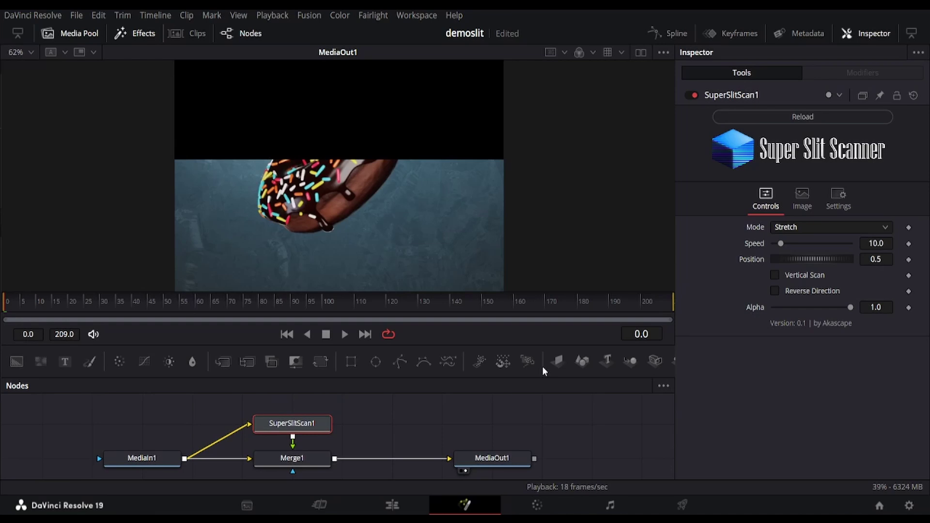
key("space")
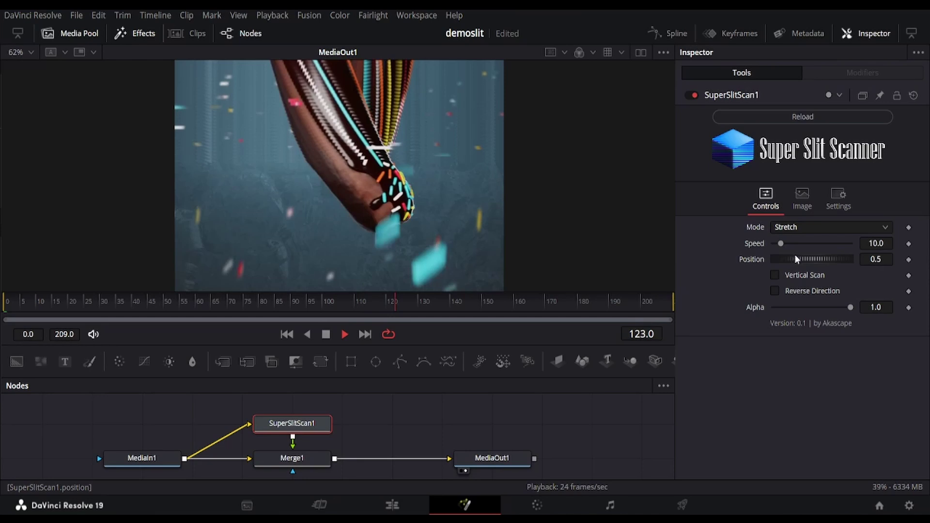
left_click(692, 95)
left_click(692, 95)
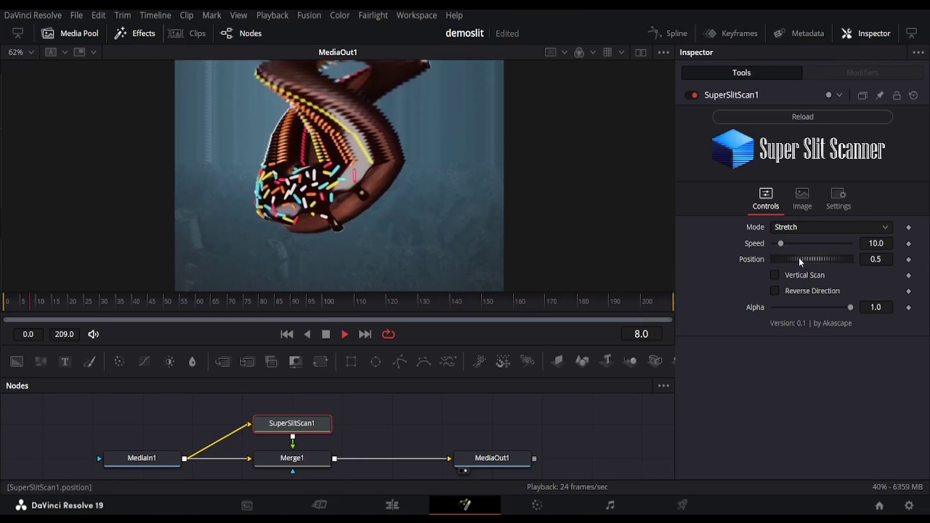
Set Stretch Speed to 15.03 and Position to 0.522, with Reverse Direction and Vertical Scan on.
mouse_move(781, 245)
left_mouse_down()
mouse_move(851, 250)
mouse_move(795, 247)
left_mouse_up()
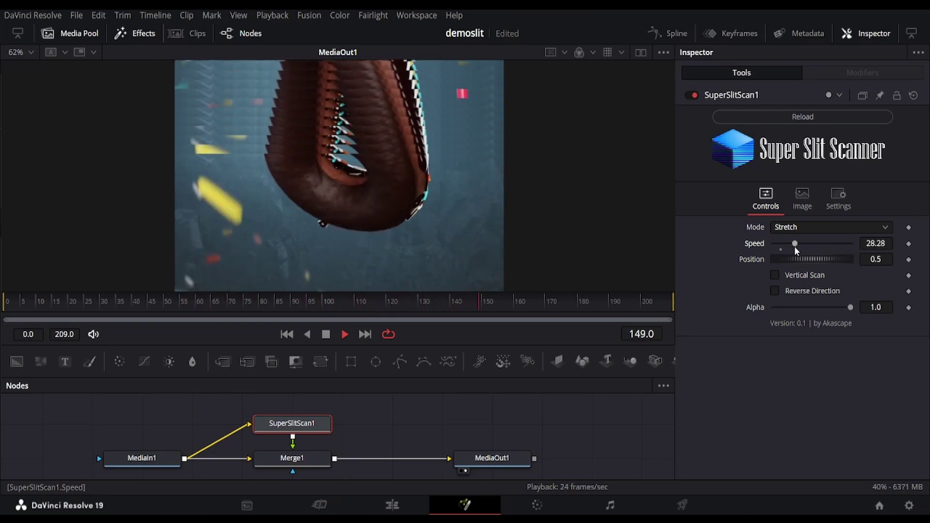
mouse_move(787, 260)
left_mouse_down()
mouse_move(798, 260)
mouse_move(772, 260)
mouse_move(789, 275)
left_mouse_up()
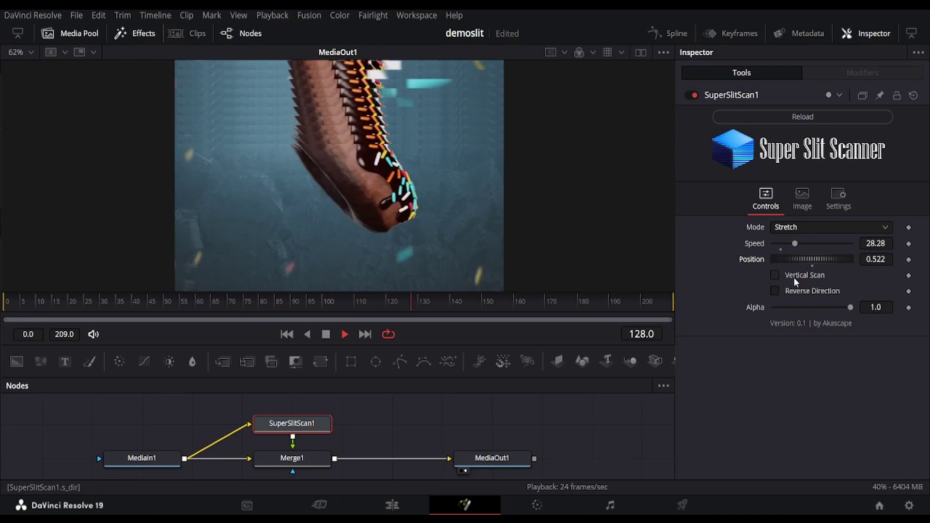
left_click(794, 291)
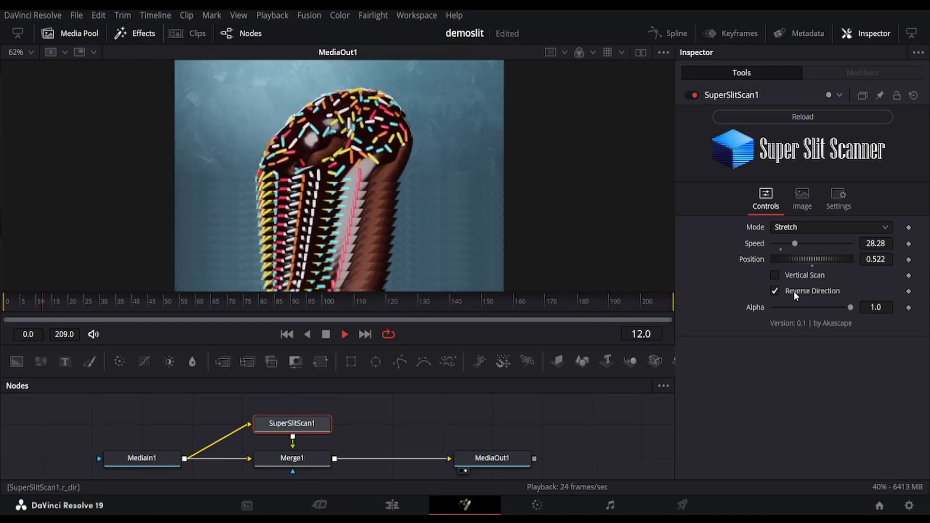
left_click(798, 277)
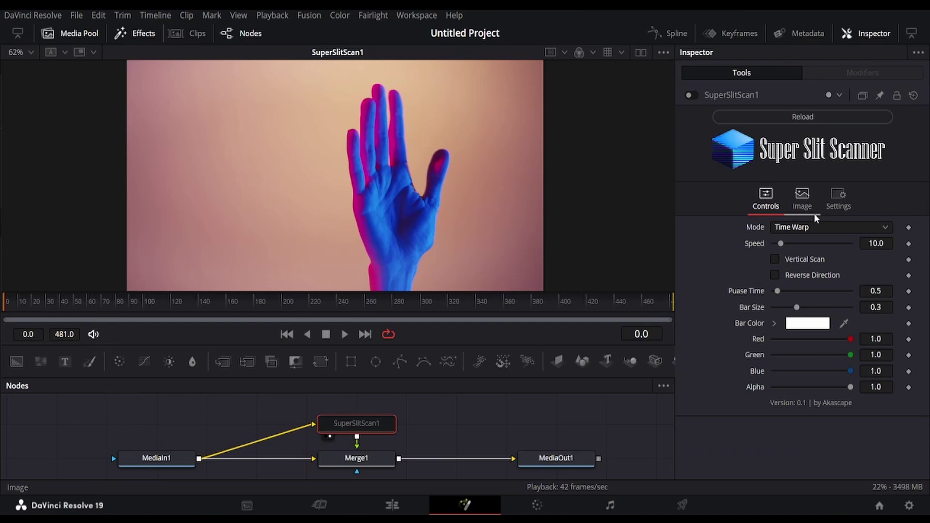
Keep Time Warp mode, enable SuperSlitScan1, play the hand clip and lower Speed to 3.34.
left_click(801, 231)
left_click(804, 273)
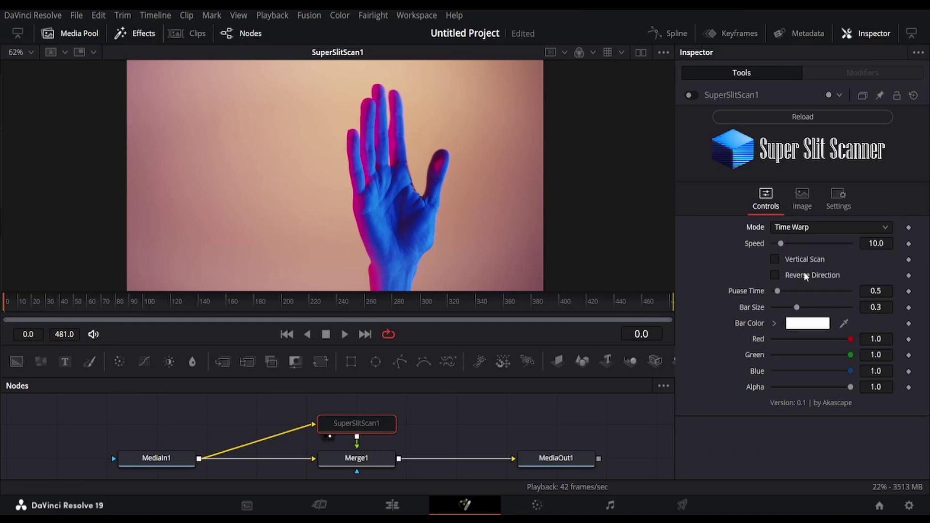
left_click(696, 96)
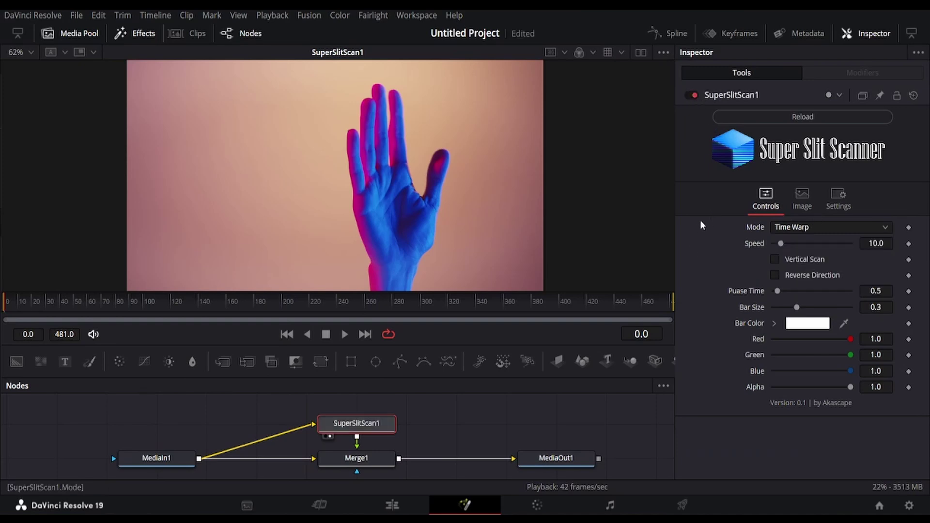
key("space")
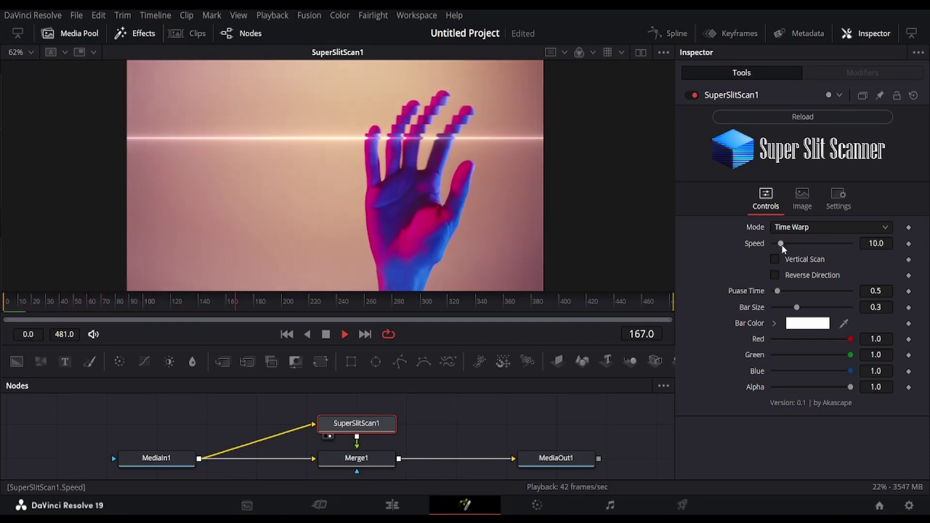
mouse_move(782, 244)
left_mouse_down()
mouse_move(812, 246)
mouse_move(776, 248)
left_mouse_up()
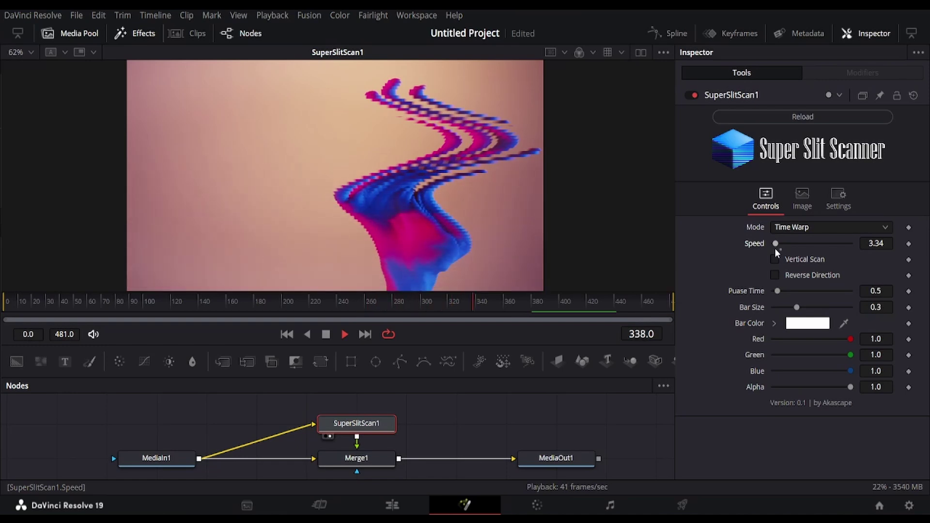
Leave Reverse Direction and Vertical Scan off, set Pause Time to 3.7, then reload and replay.
left_click(775, 275)
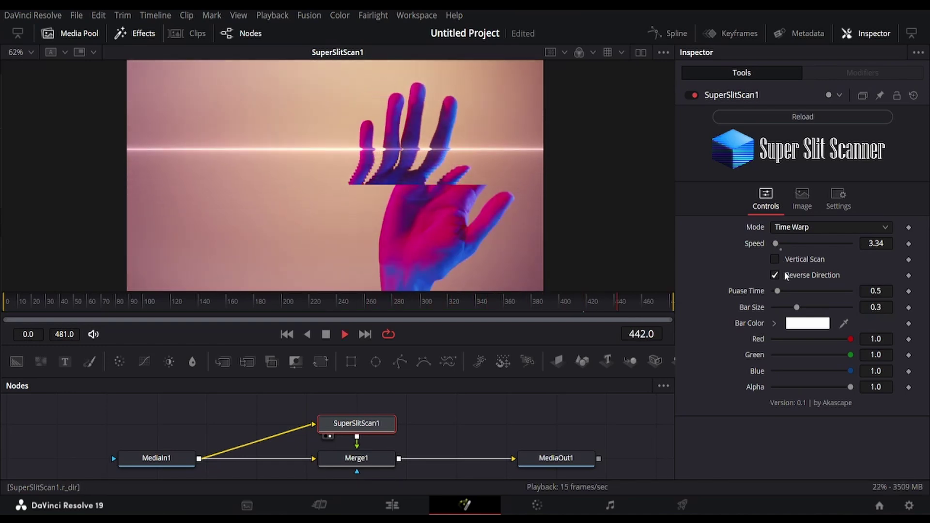
left_click(788, 275)
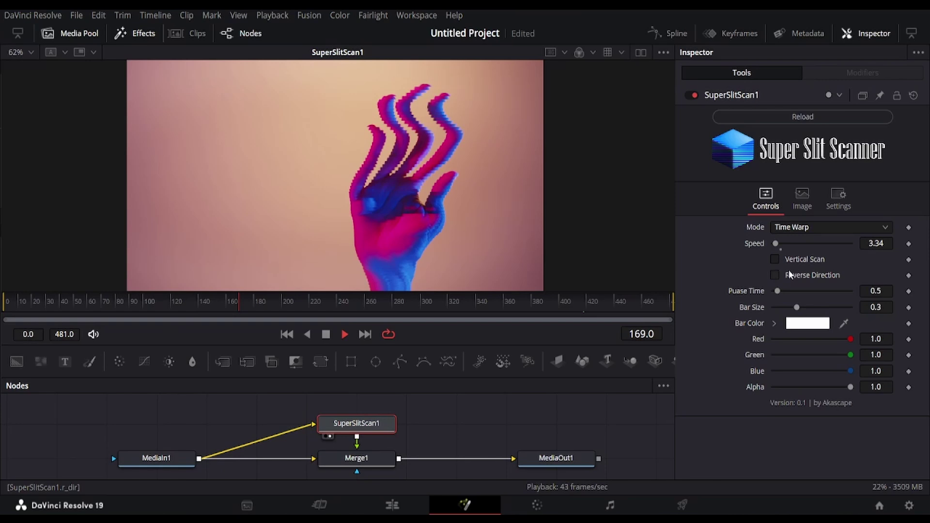
left_click(776, 259)
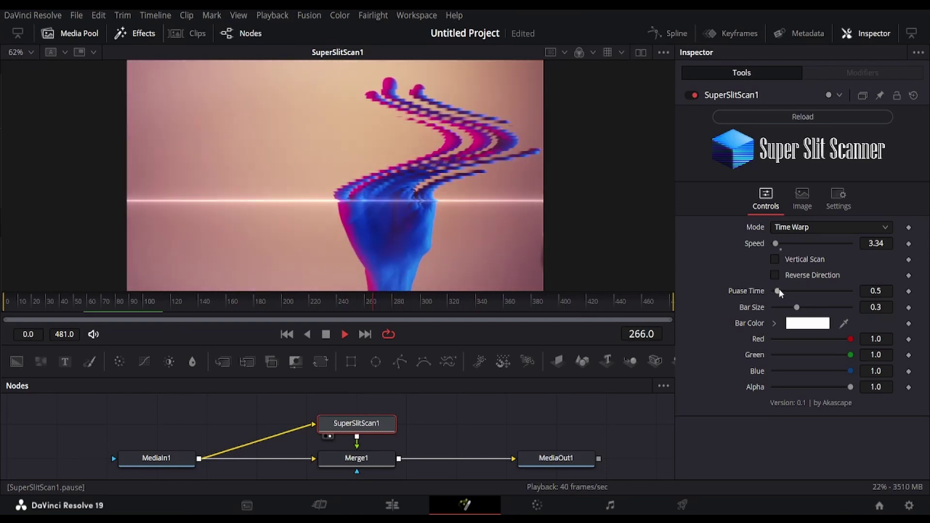
left_click_drag(780, 289, 804, 292)
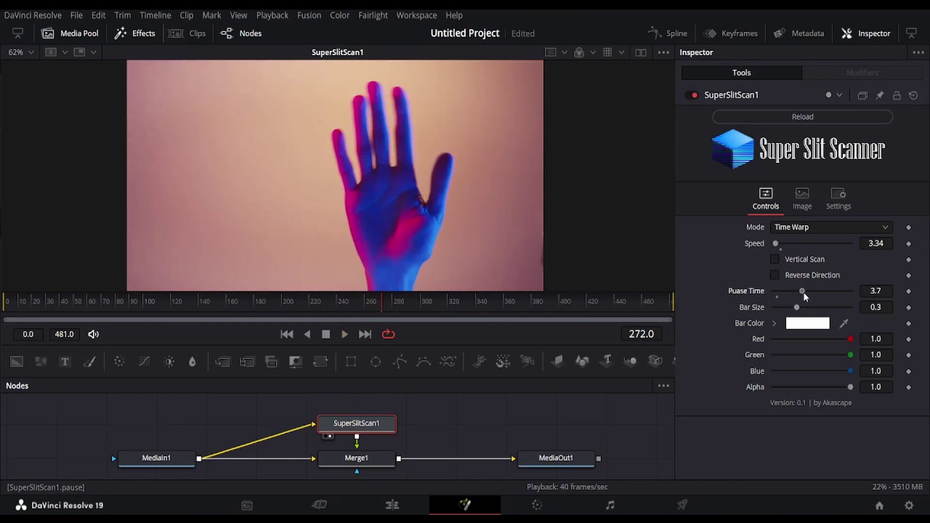
left_click(800, 118)
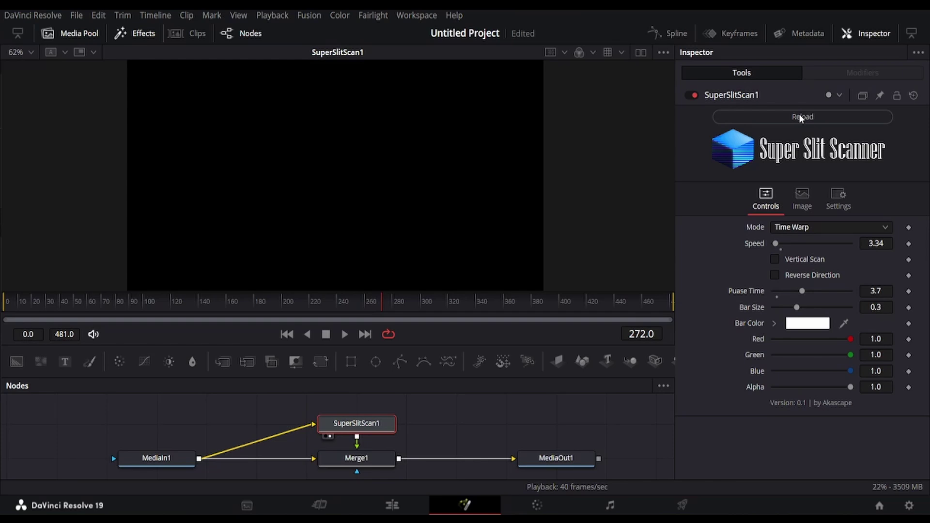
key("space")
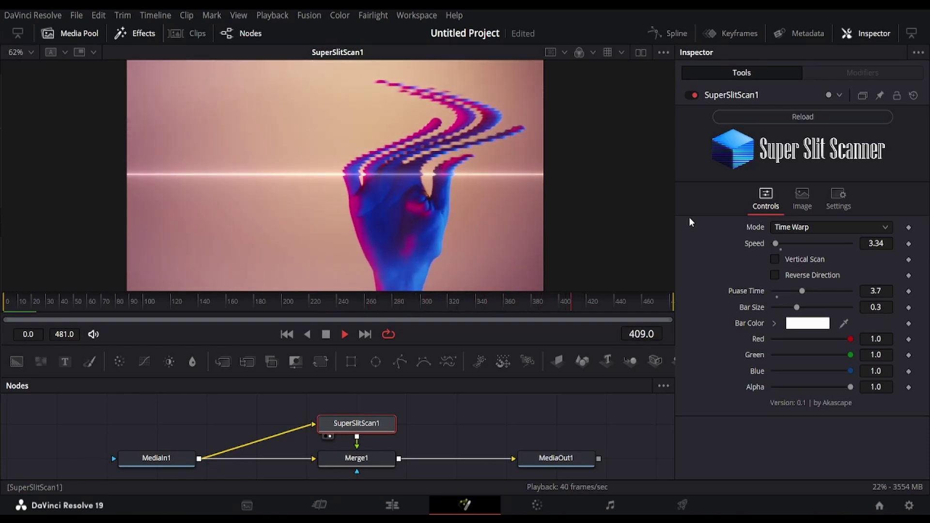
Reset Pause Time to 0.5, widen Bar Size to 0.598 and colour the bar yellow-green.
double_click(759, 290)
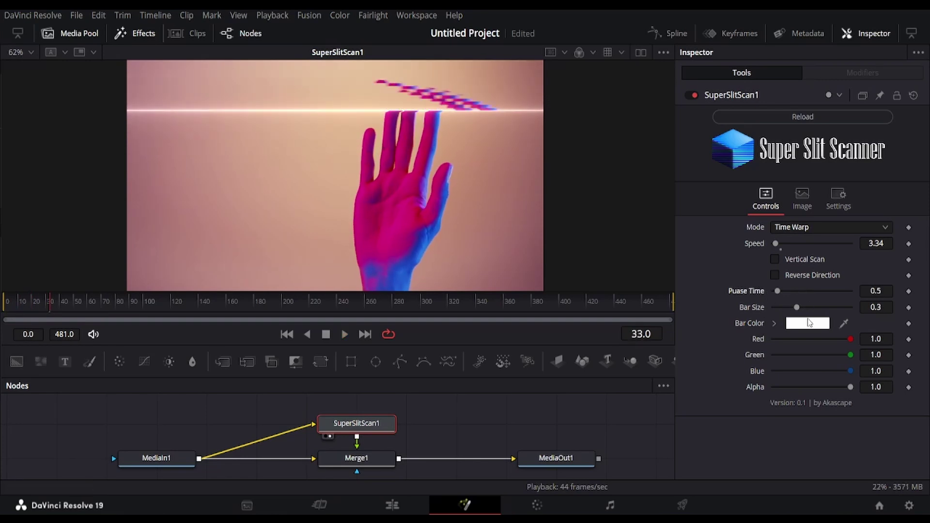
left_click_drag(797, 311, 820, 313)
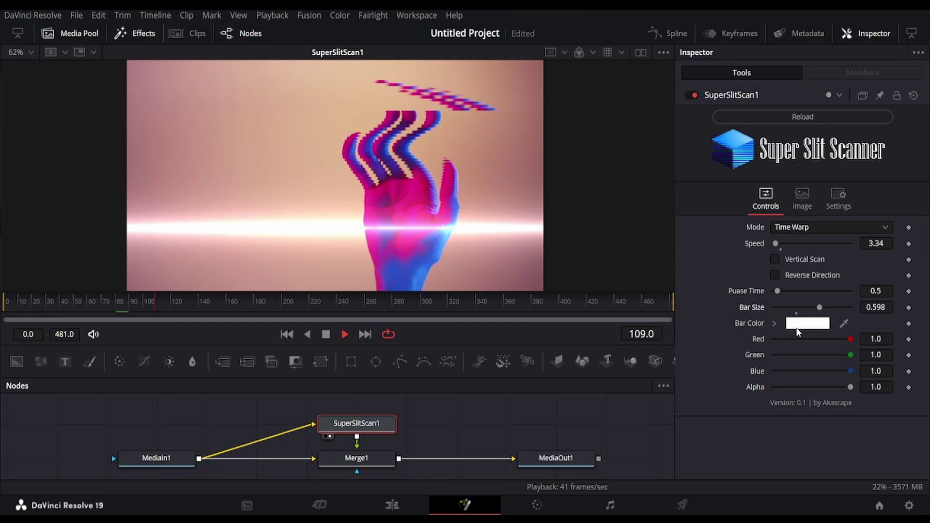
left_click(804, 327)
left_click_drag(502, 125, 711, 141)
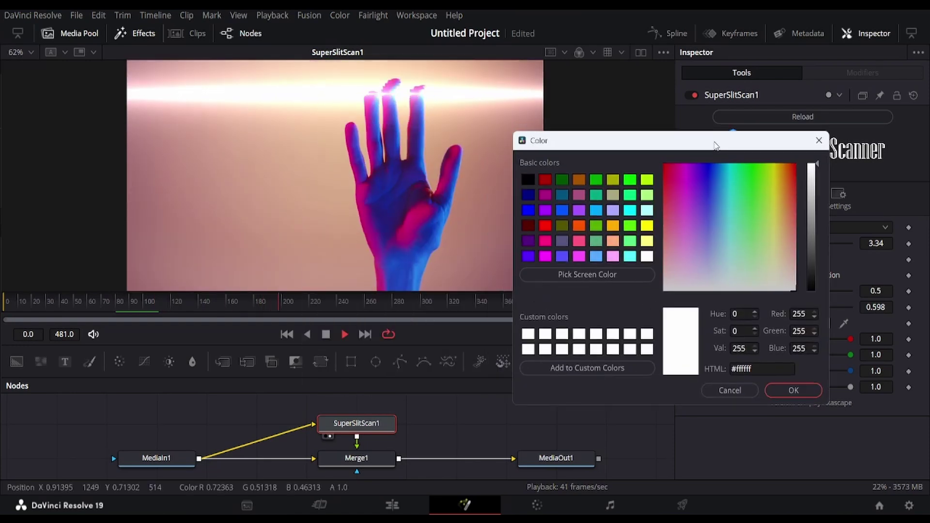
left_click_drag(698, 183, 769, 174)
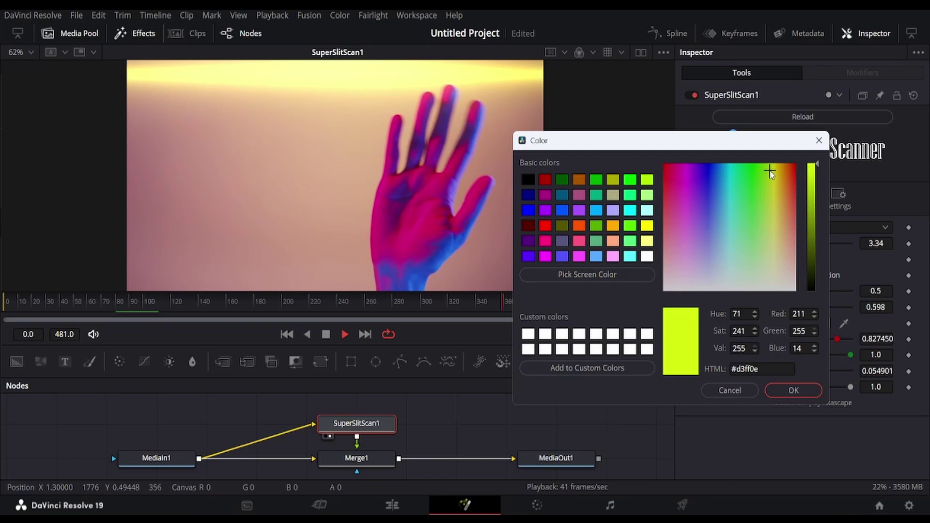
left_click(780, 385)
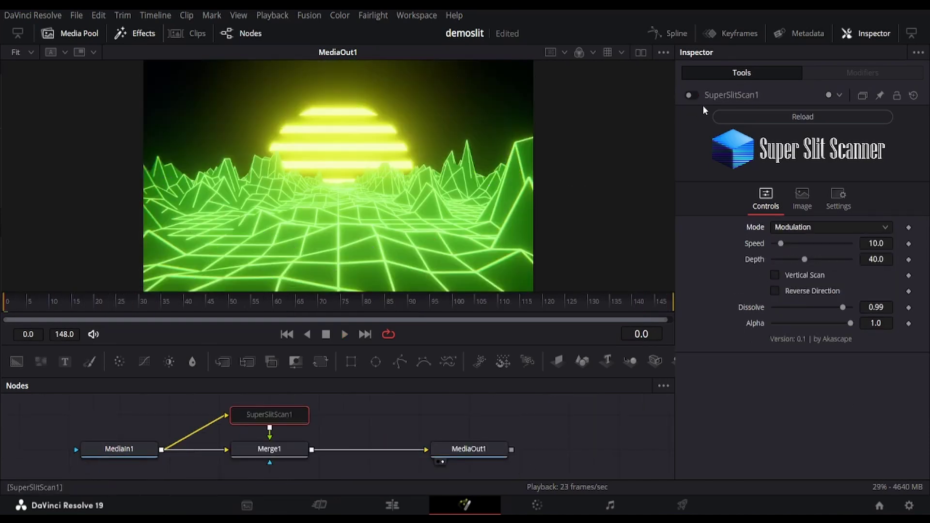
Enable and reload SuperSlitScan1 on the landscape, compare it off and on, then raise Speed to 56.35.
left_click(693, 95)
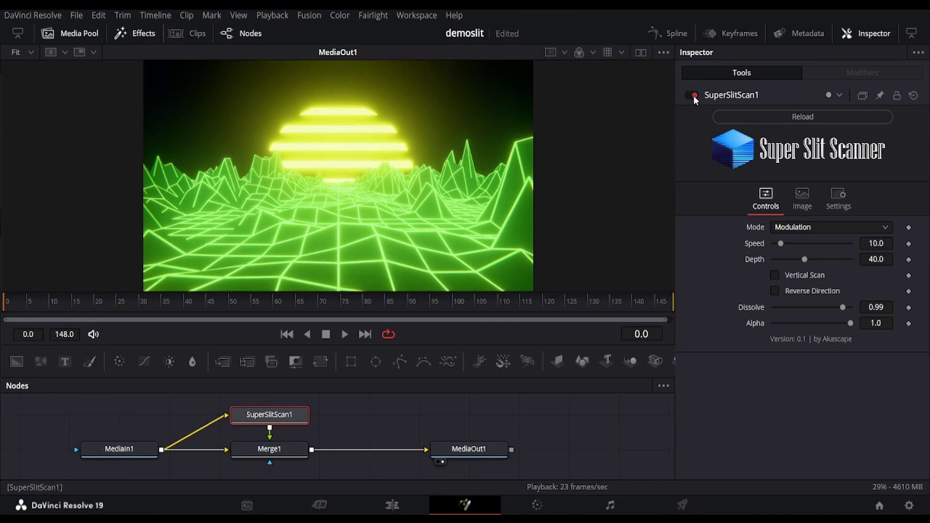
left_click(777, 120)
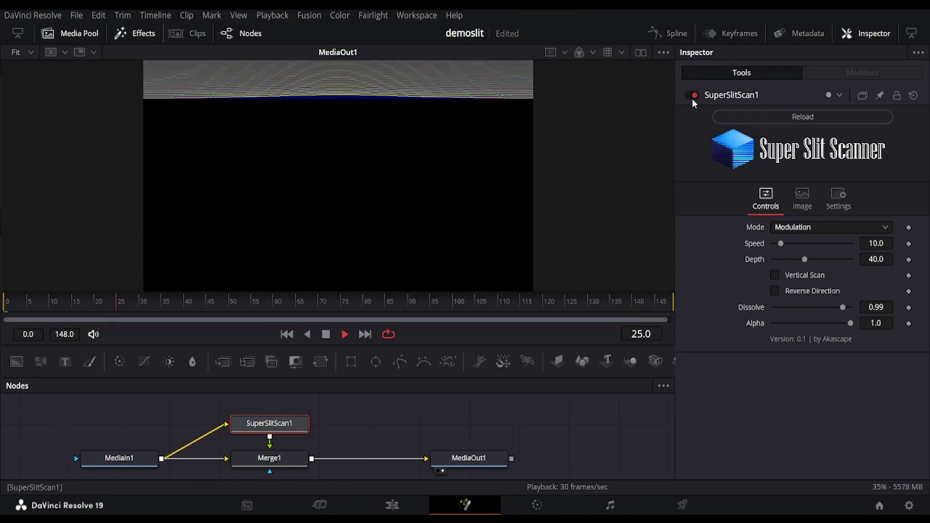
left_click(692, 96)
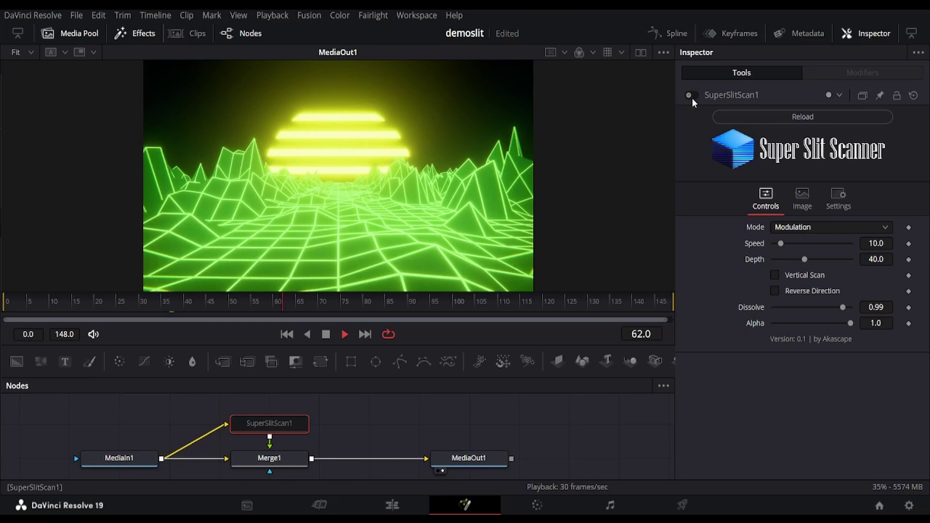
left_click(692, 96)
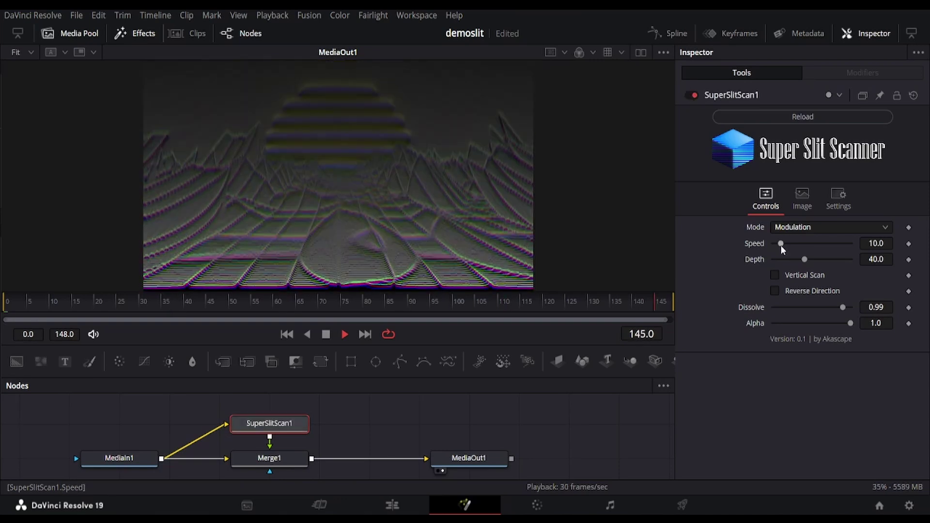
left_click_drag(780, 244, 816, 252)
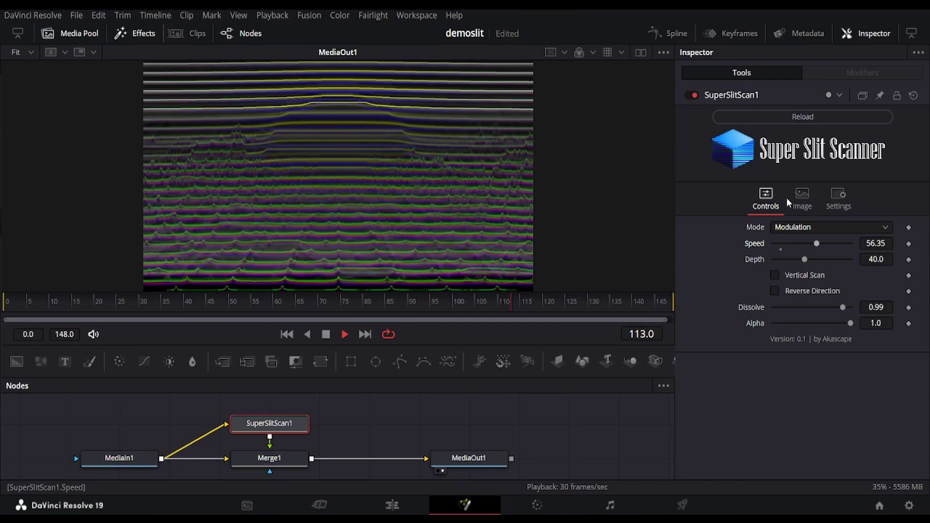
Set Speed 11.13 and Depth 17.3, turn on Reverse Direction, and lower Dissolve to 0.9126.
left_click_drag(811, 260, 790, 245)
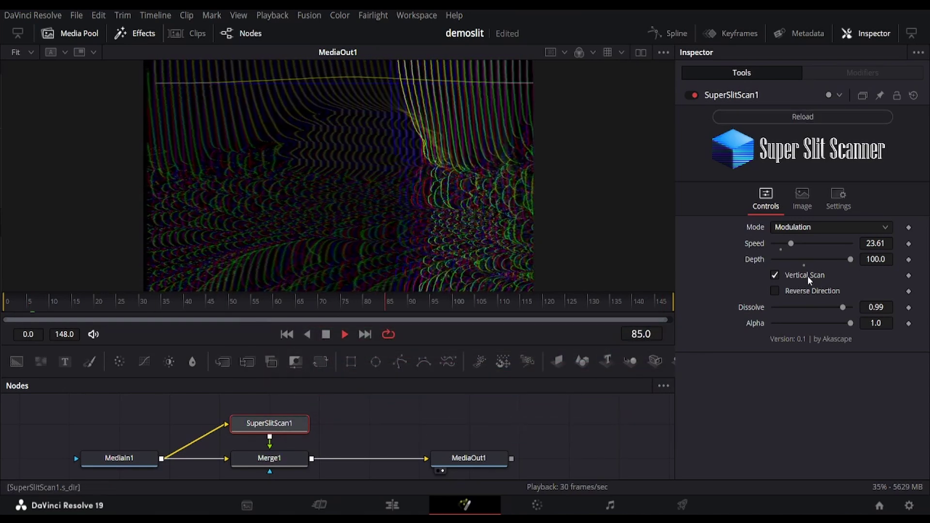
left_click_drag(814, 261, 801, 262)
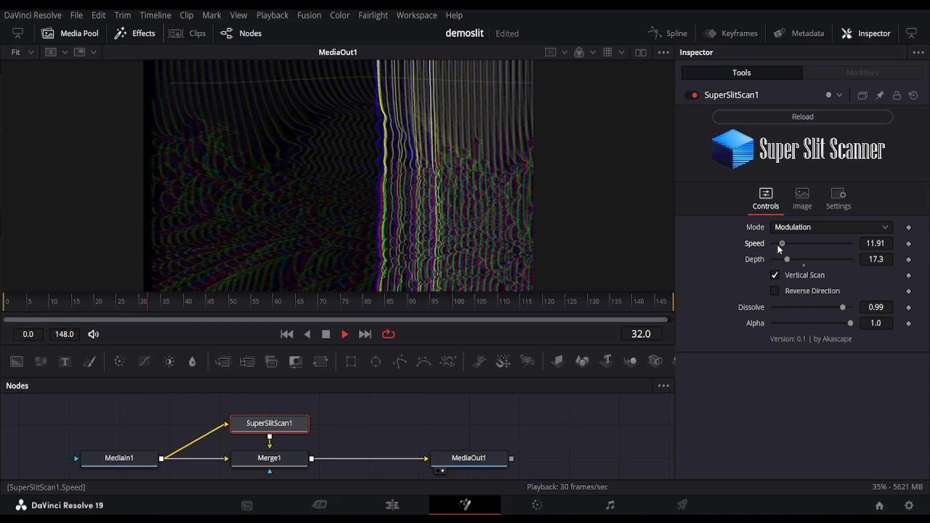
left_click(797, 292)
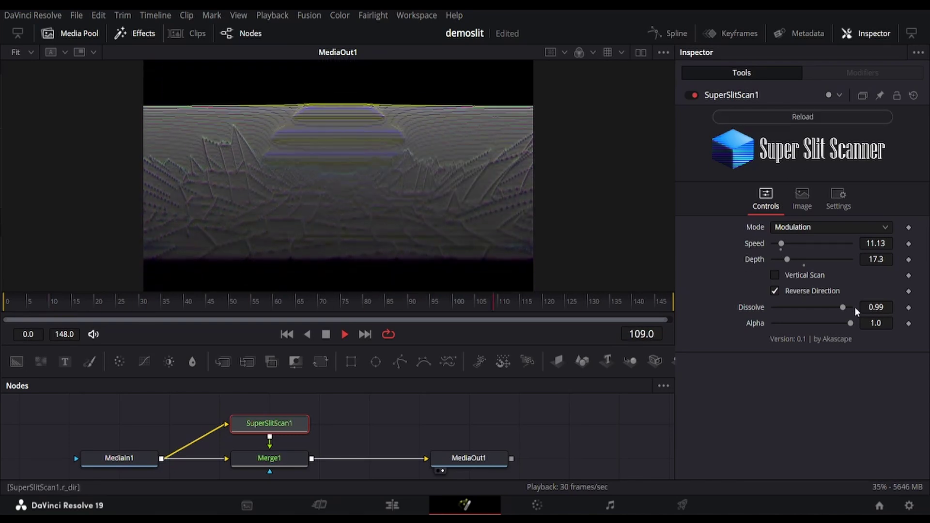
left_click_drag(844, 309, 783, 307)
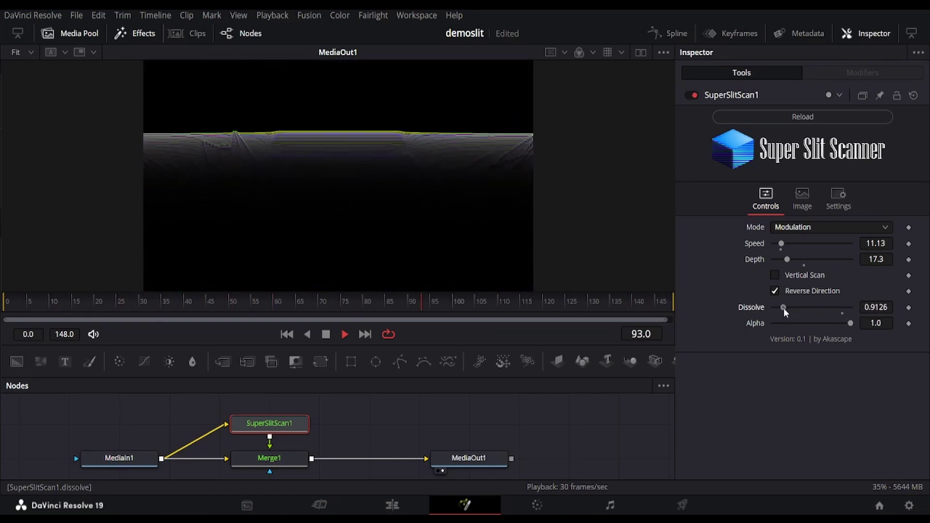
Select Merge1 and try a lower Blend before restoring it to 1.0.
left_click(281, 455)
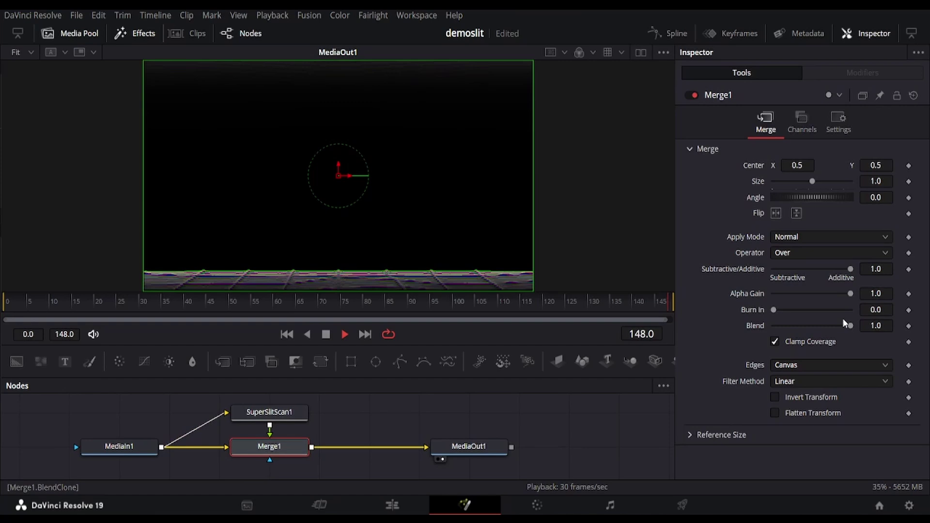
left_click_drag(847, 326, 821, 341)
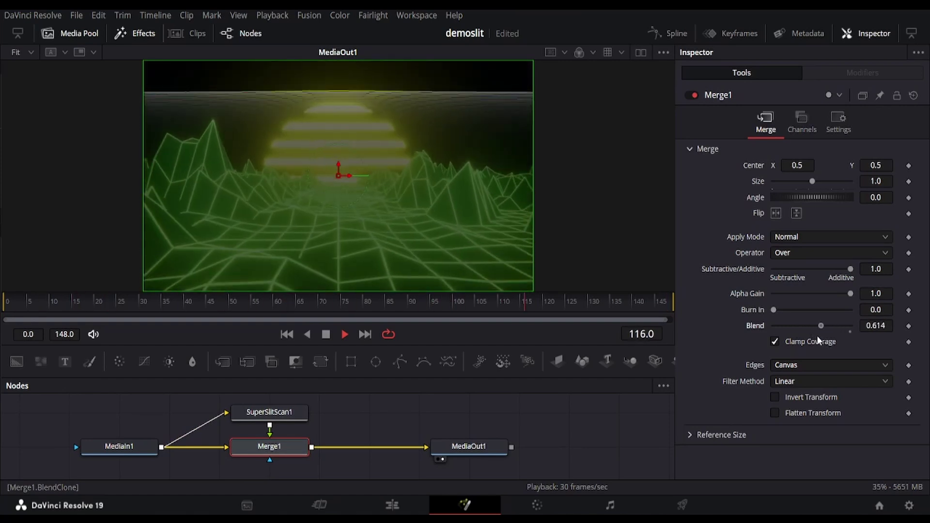
left_click_drag(817, 335, 854, 339)
Try Screen, Multiply and Geometric apply modes on Merge1, settling on Pin Light.
left_click(799, 237)
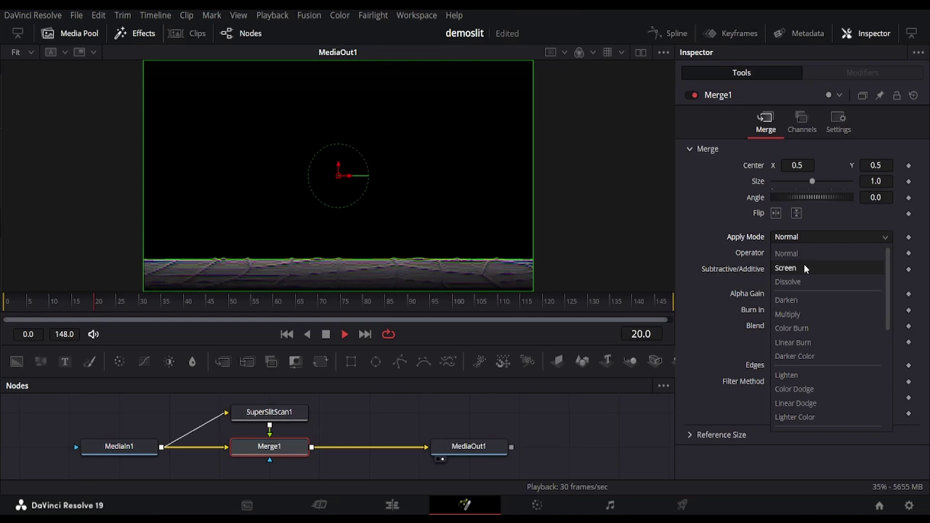
left_click(804, 265)
scroll(807, 238, "down", 3)
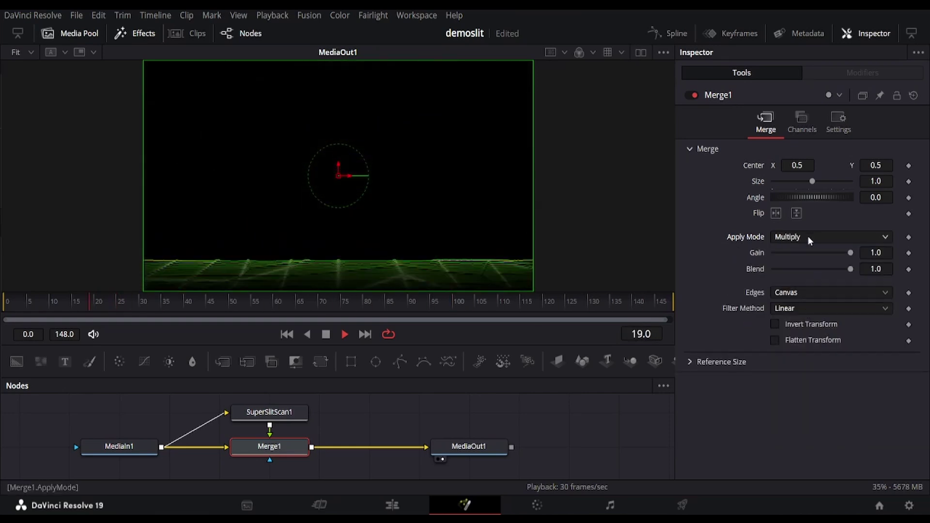
left_click(260, 422)
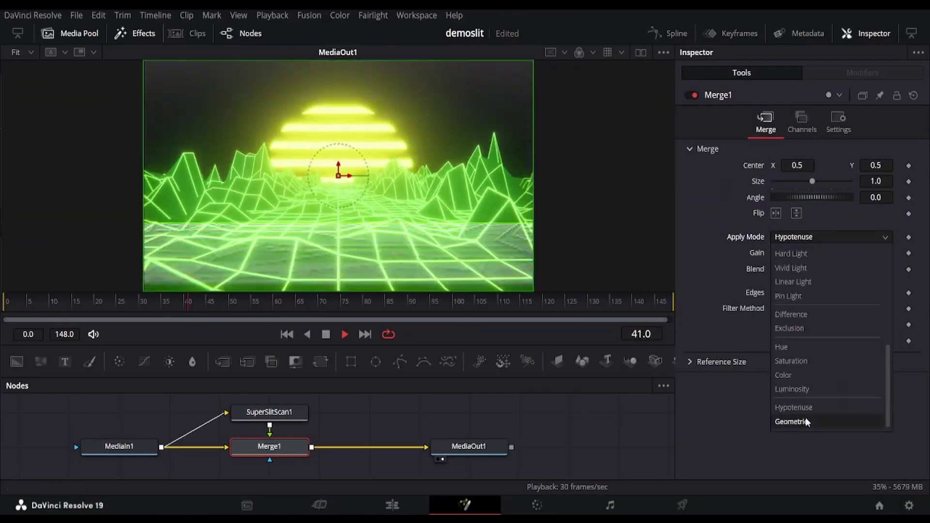
left_click(806, 422)
scroll(813, 237, "up", 7)
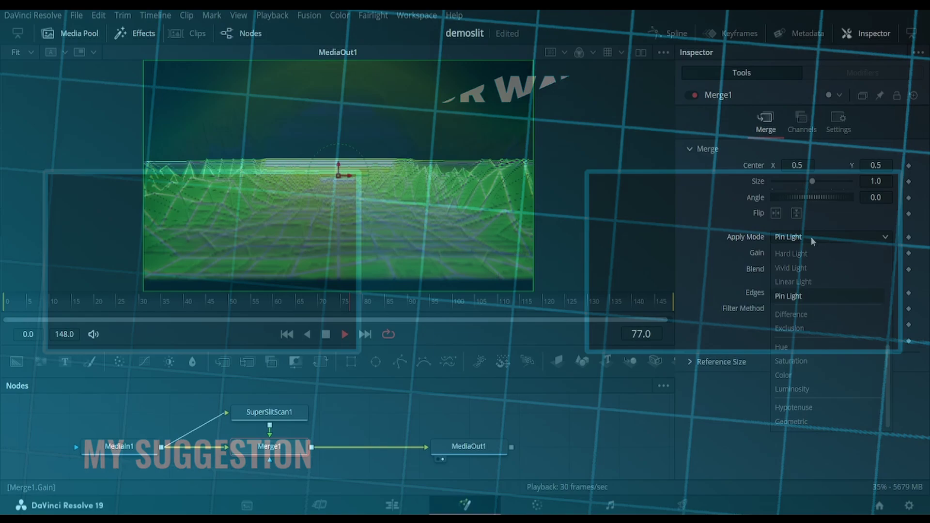